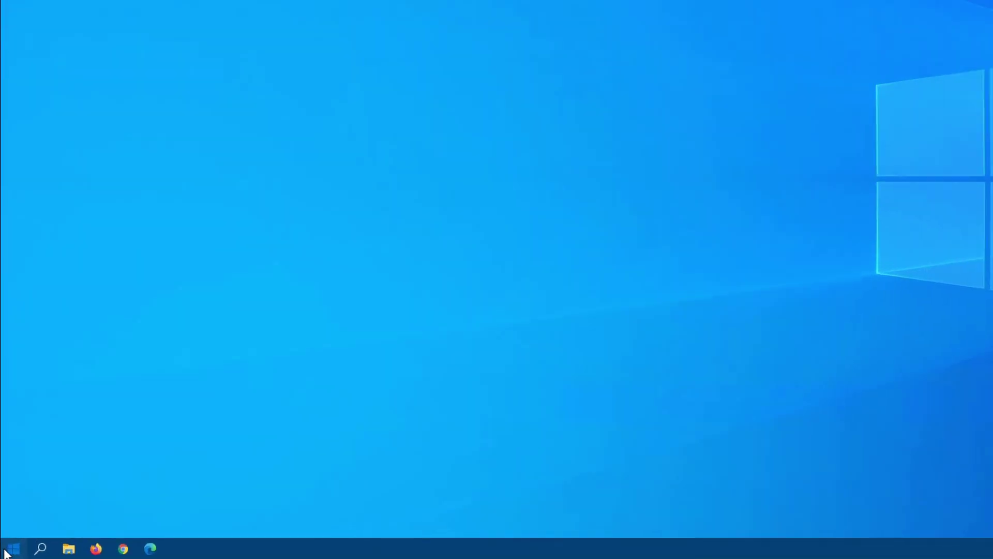
Open the Storage page in the Windows System settings and show more usage categories for drive C
left_click(4, 553)
left_click(14, 503)
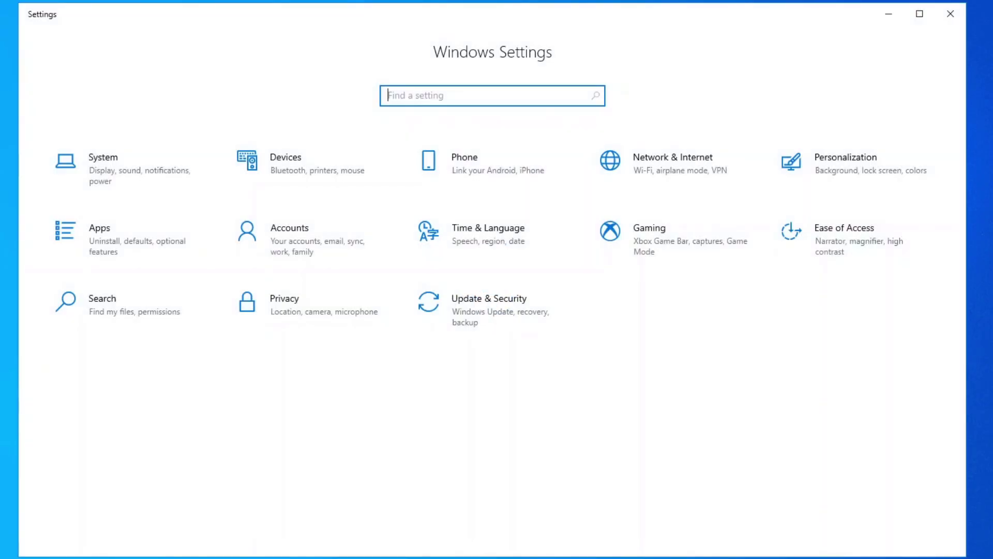
left_click(164, 165)
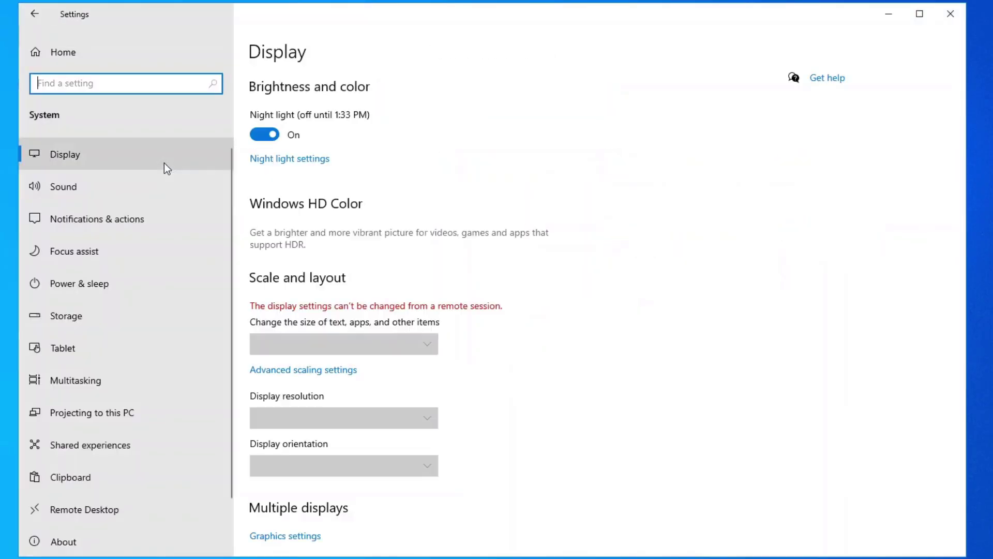
left_click(63, 318)
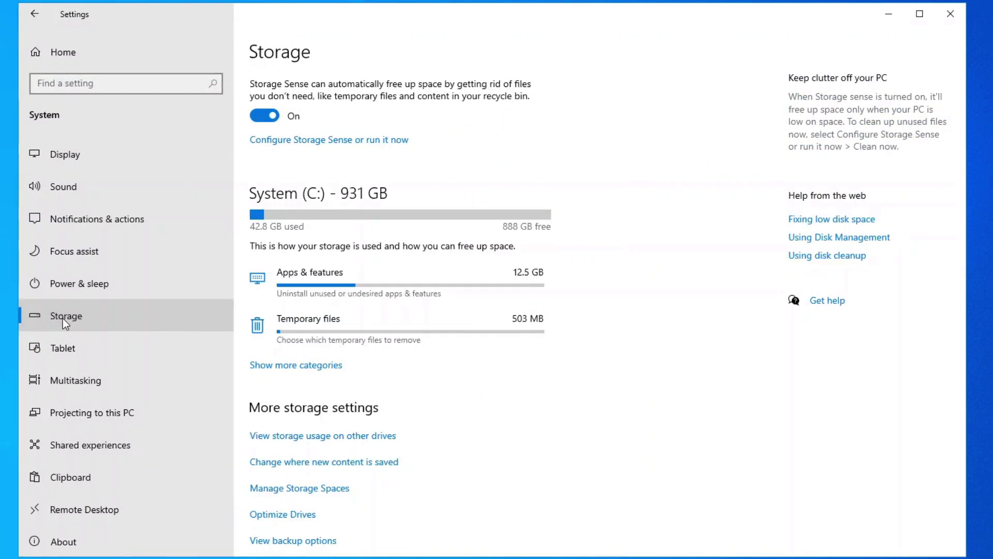
left_click(281, 365)
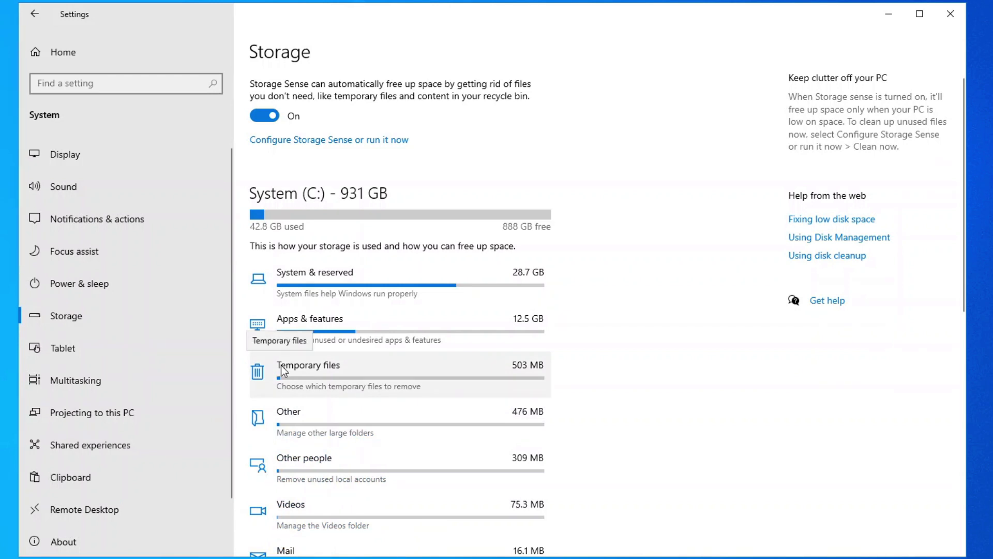
Open the Videos storage category and return to the Storage overview
scroll(280, 366, "down", 3)
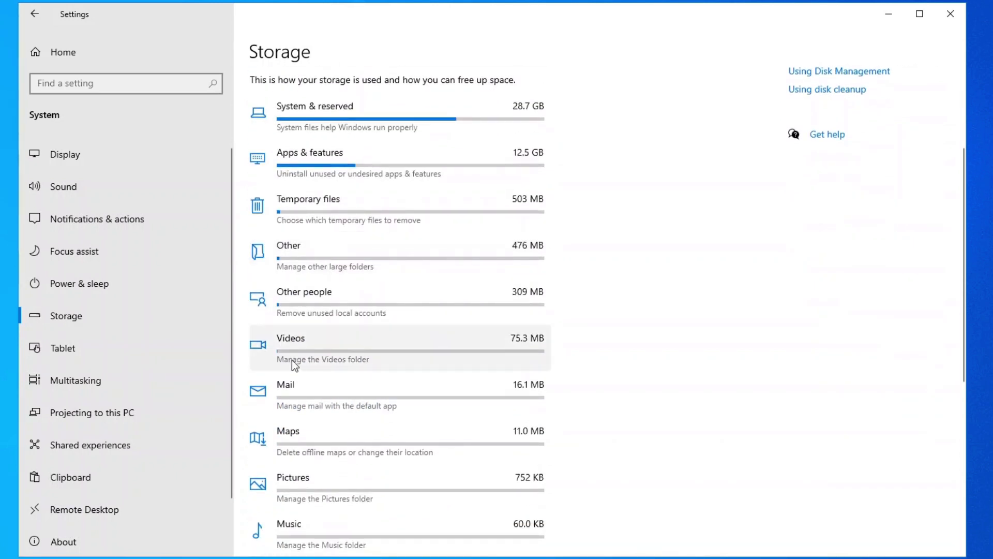
left_click(291, 359)
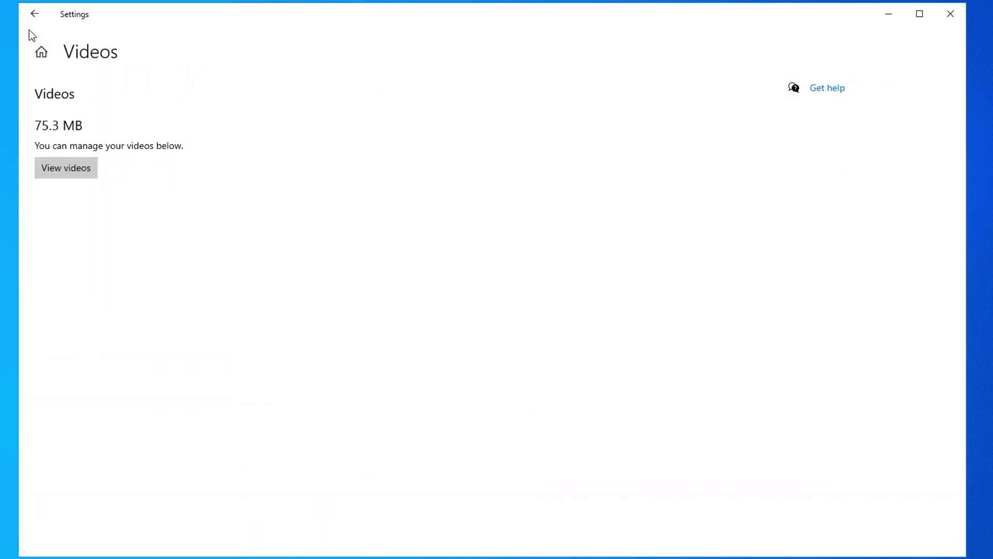
left_click(35, 15)
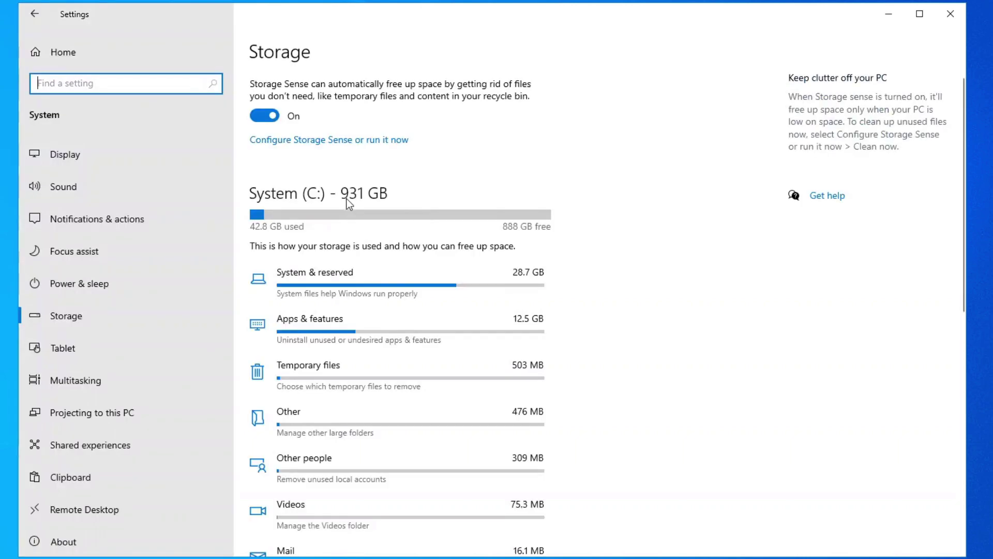
Review the installed programs in Apps & features, expand the Malwarebytes entry to view its options, and close Settings
left_click(361, 317)
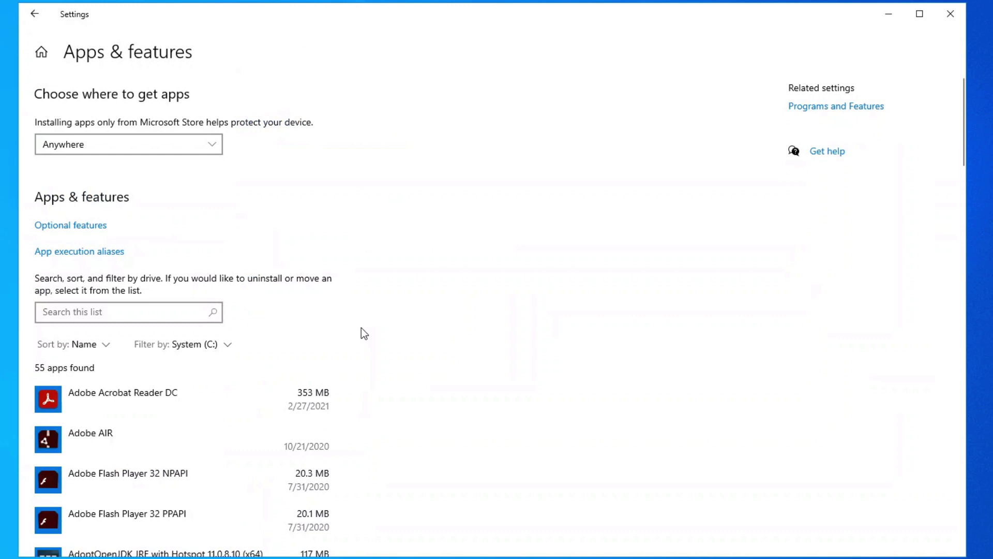
scroll(362, 328, "down", 5)
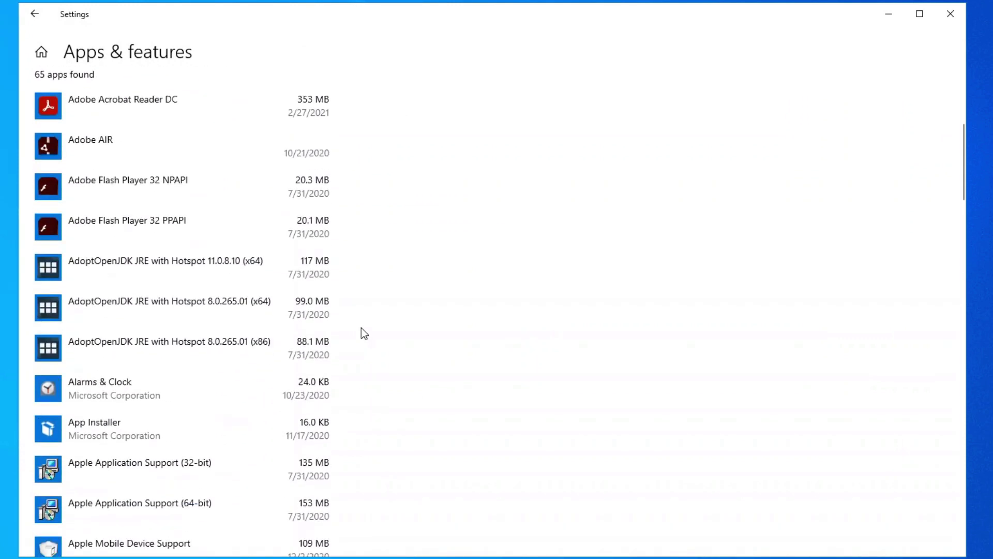
scroll(361, 328, "down", 1)
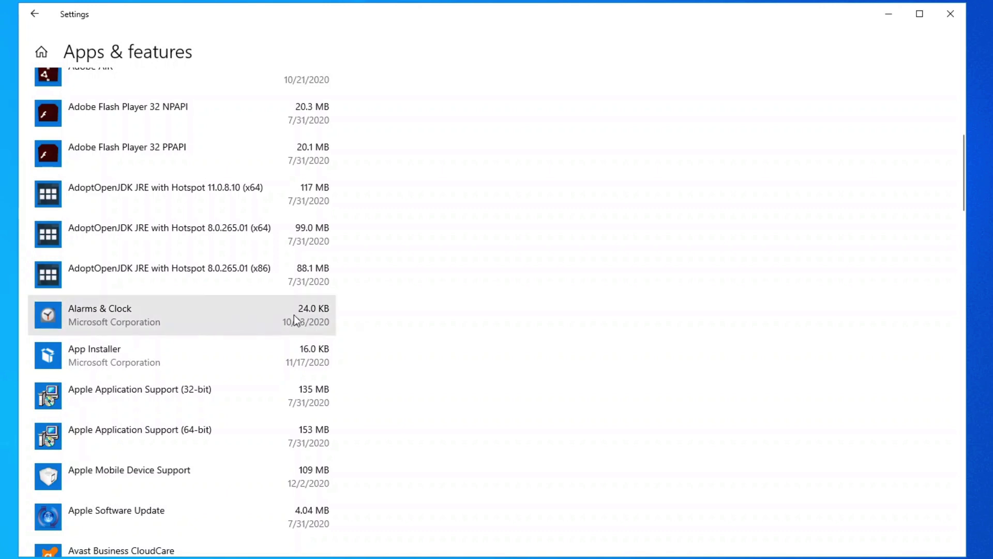
scroll(293, 314, "down", 7)
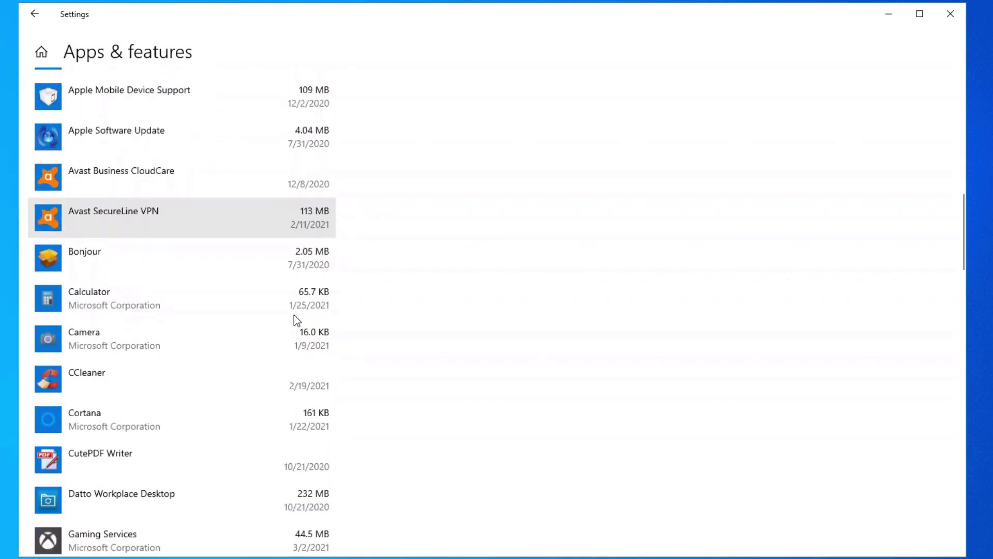
scroll(293, 314, "down", 7)
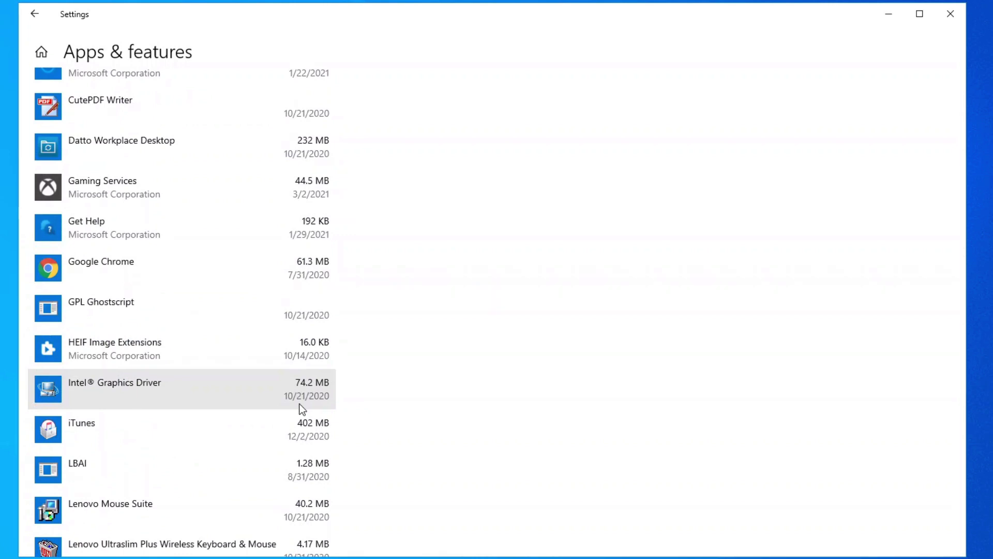
scroll(302, 409, "down", 5)
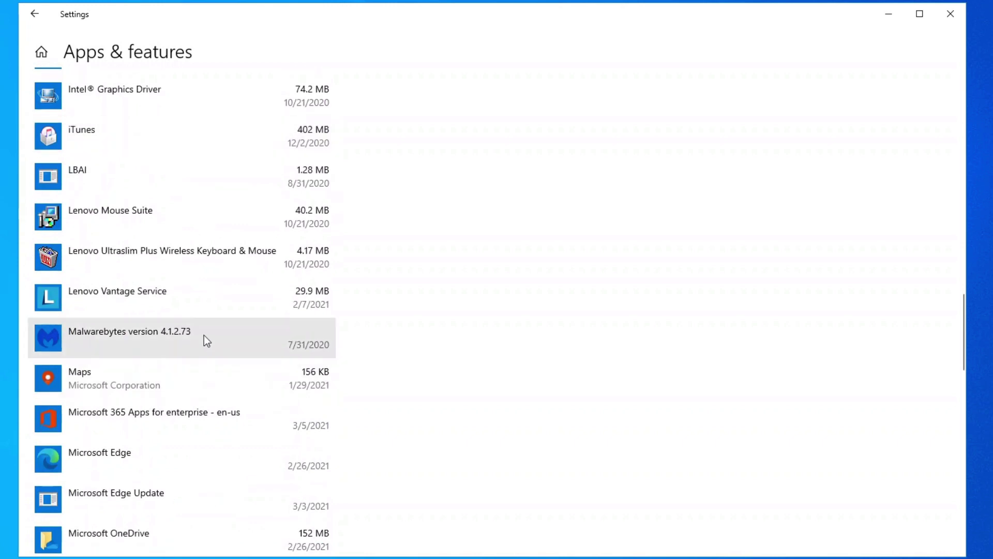
left_click(206, 335)
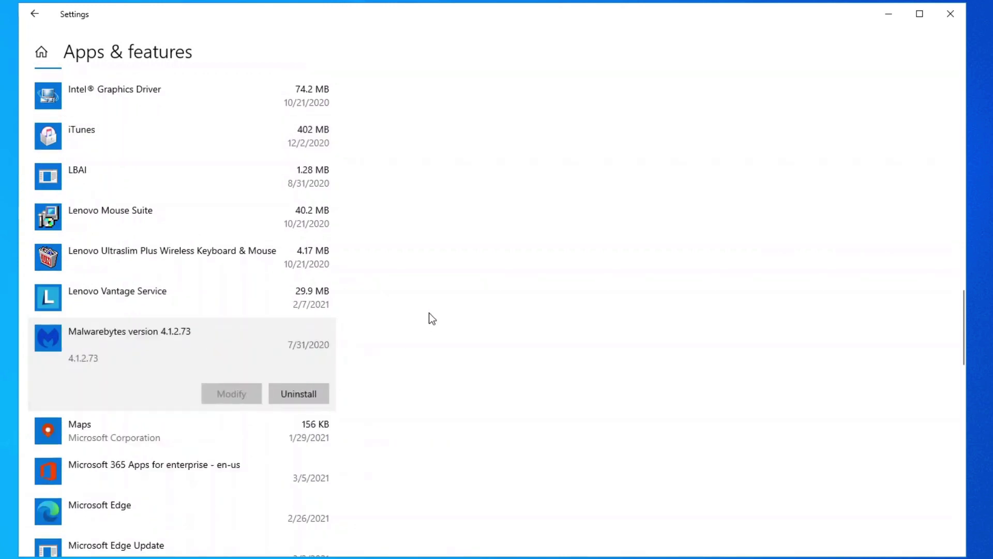
left_click(951, 15)
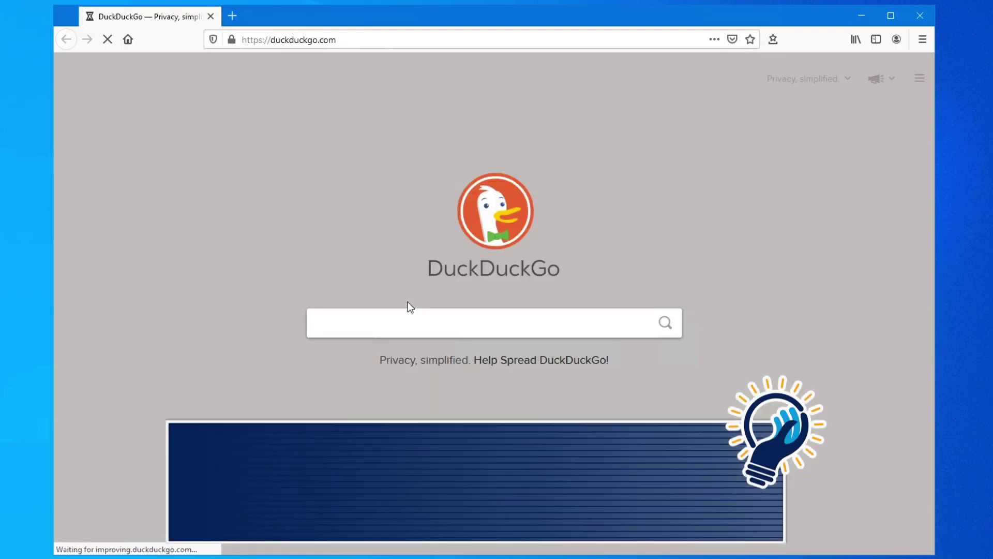
Switch to Firefox and go to the website windirstat.net
left_click(348, 39)
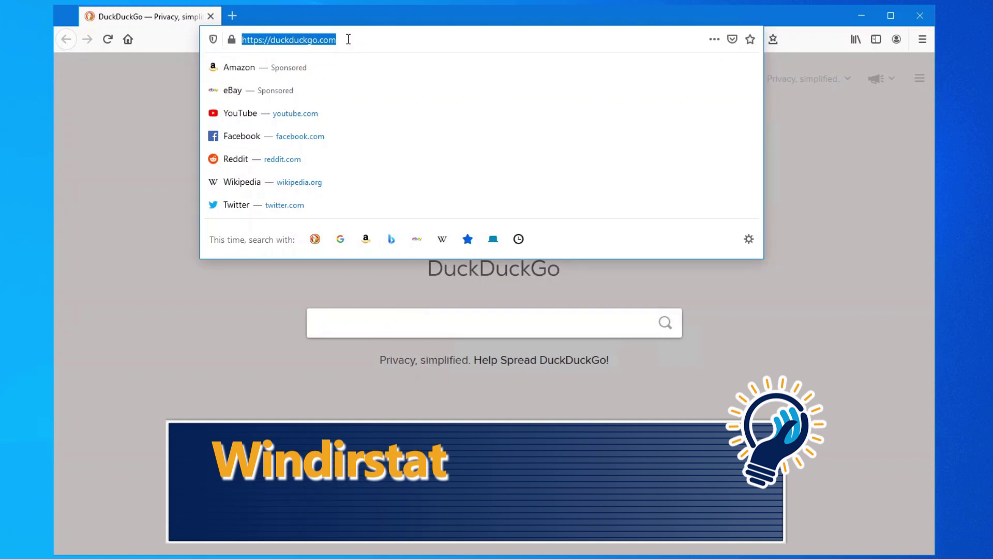
type("windirstat.net")
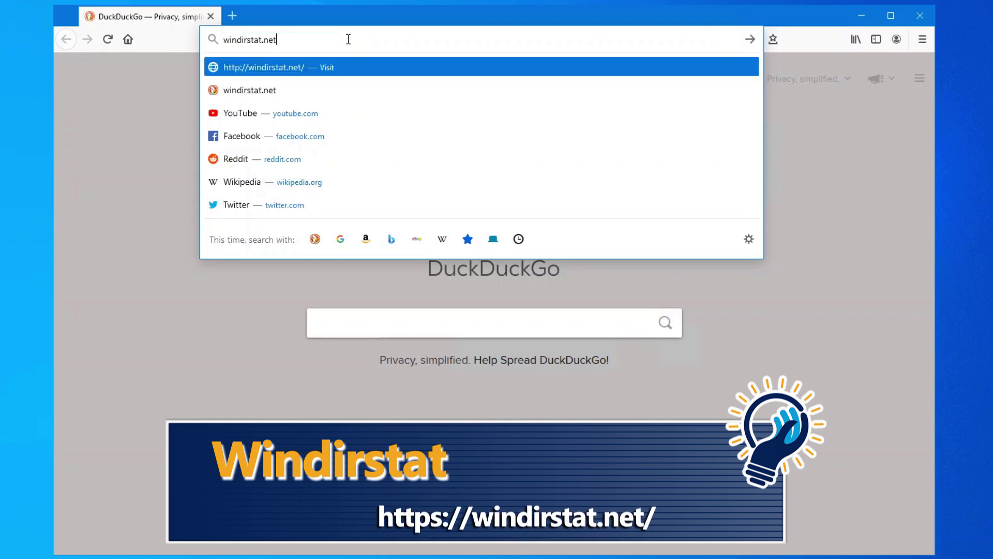
key("Return")
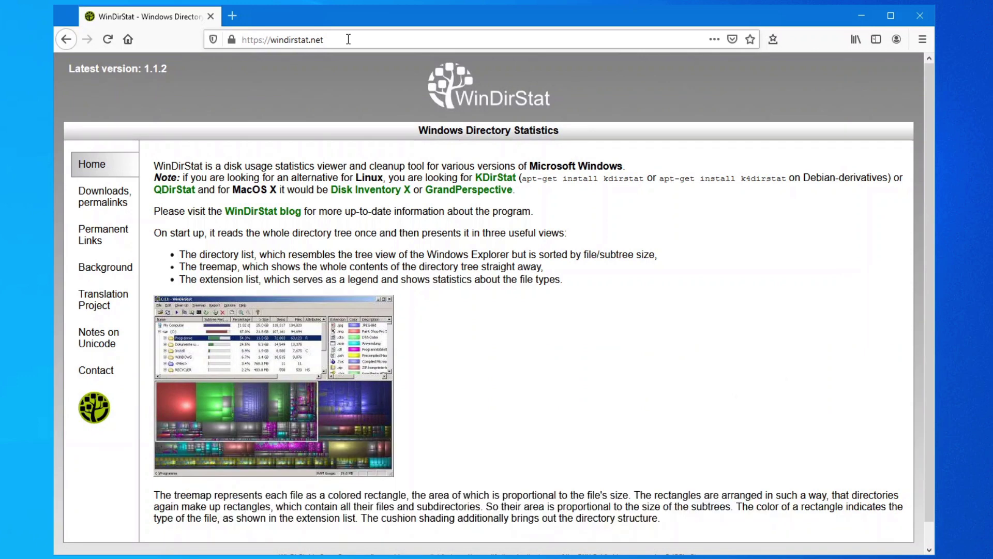
Download the current WinDirStat installer from the site's permanent links and save windirstat1_1_2_setup.exe
left_click(85, 236)
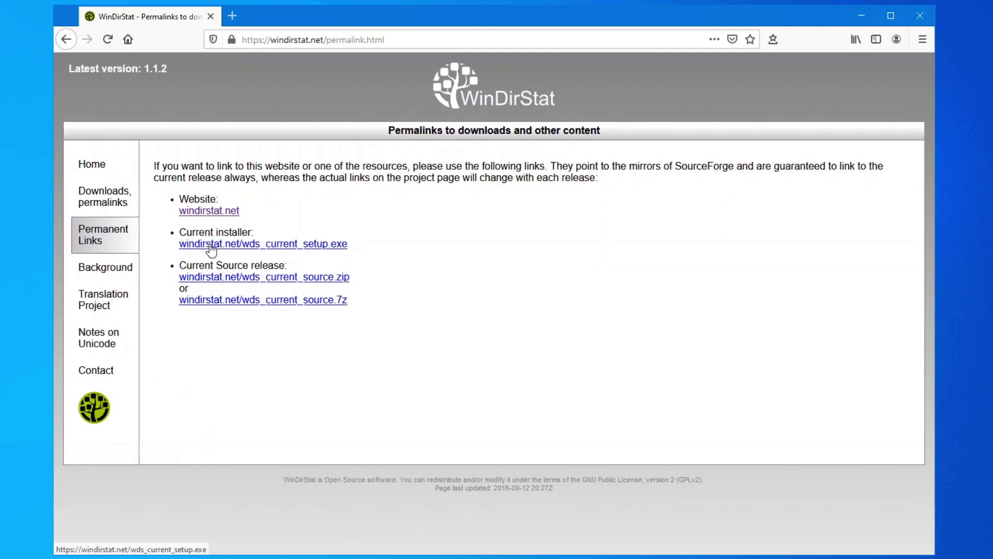
left_click(247, 250)
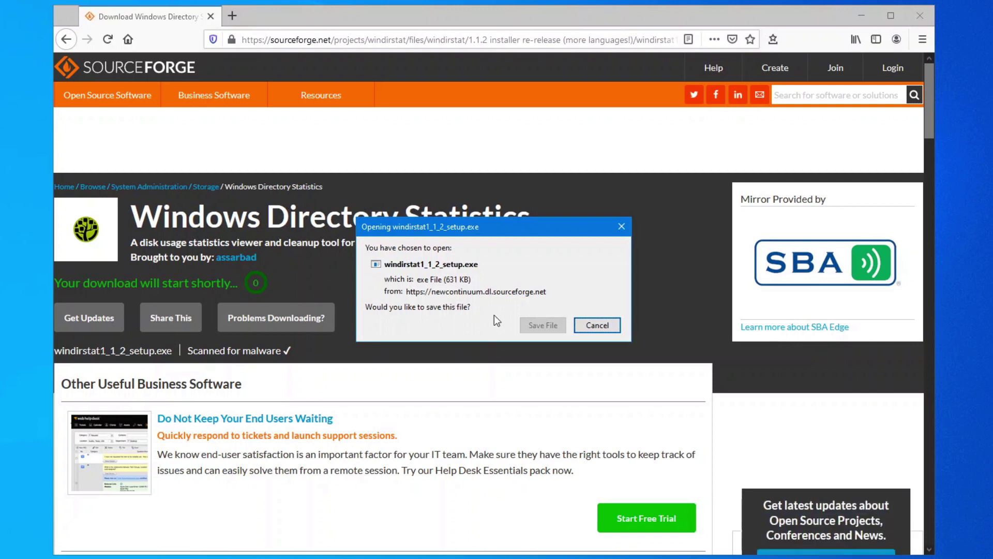
left_click(530, 323)
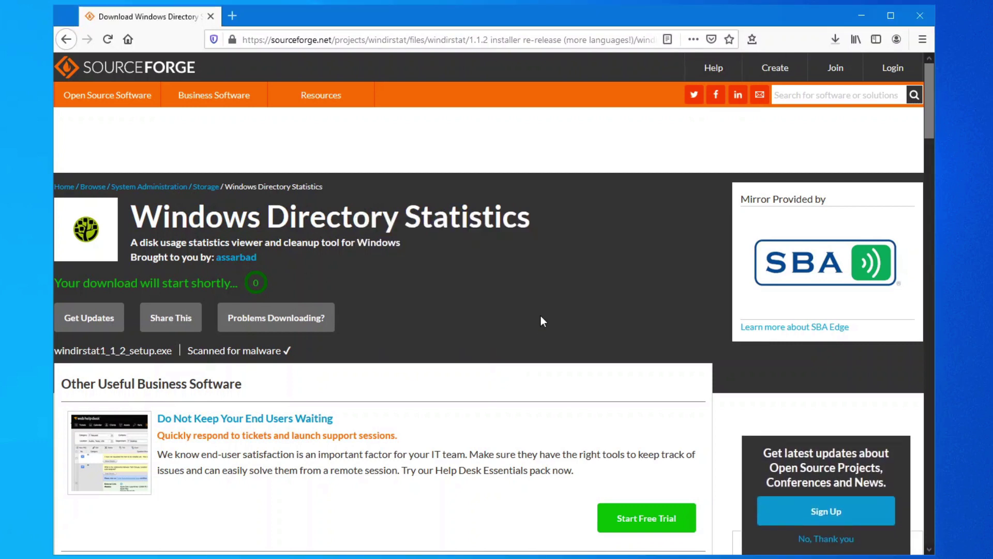
Run the downloaded WinDirStat installer and close the browser
left_click(835, 42)
left_click(721, 73)
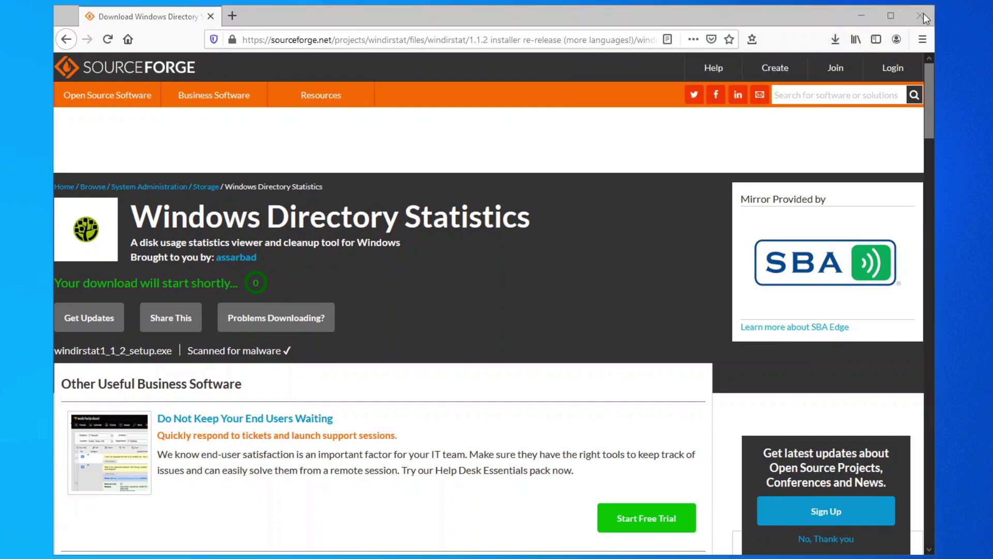
left_click(924, 14)
Accept the license, install WinDirStat 1.1.2 to C:\Program Files (x86)\WinDirStat\, and finish setup with the option to run it
left_click(450, 333)
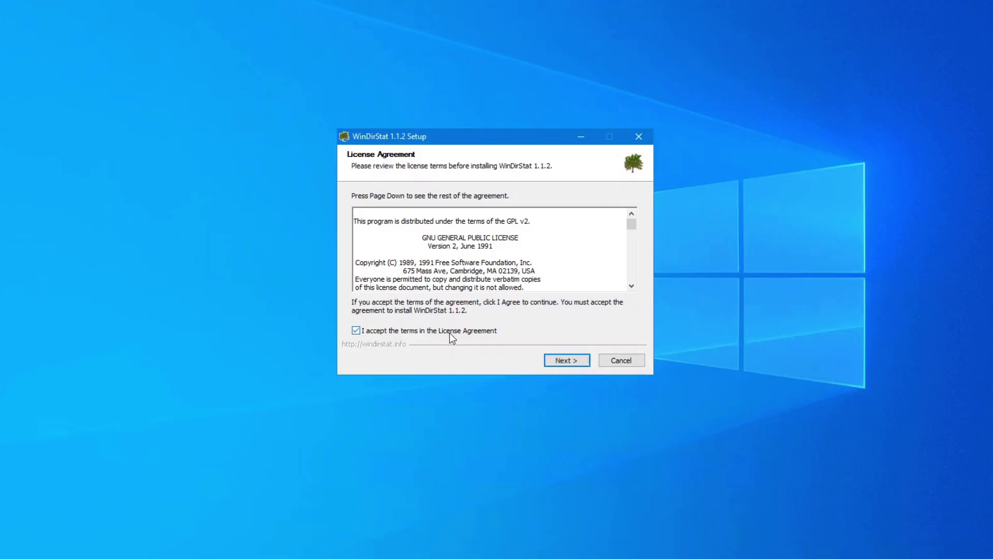
left_click(566, 360)
left_click(569, 360)
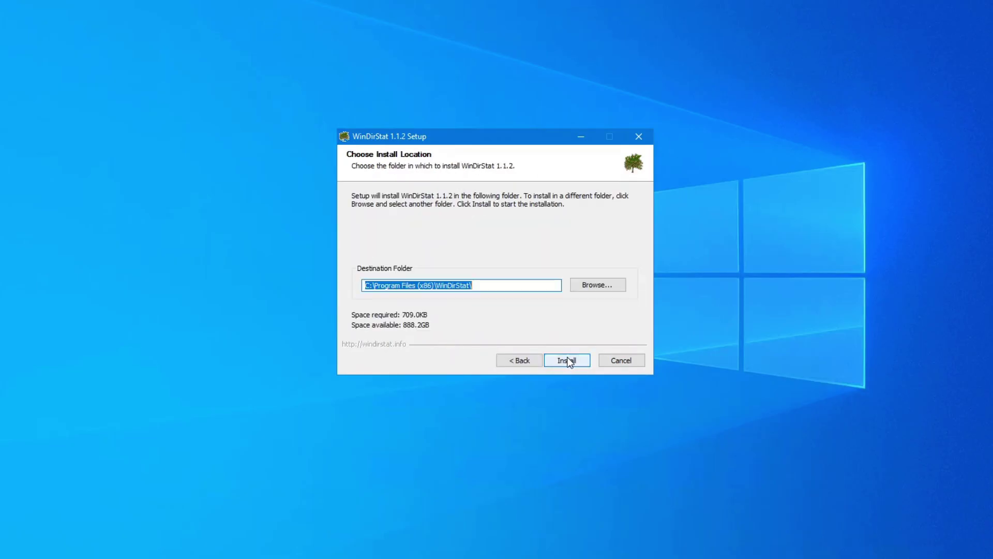
left_click(568, 360)
left_click(569, 361)
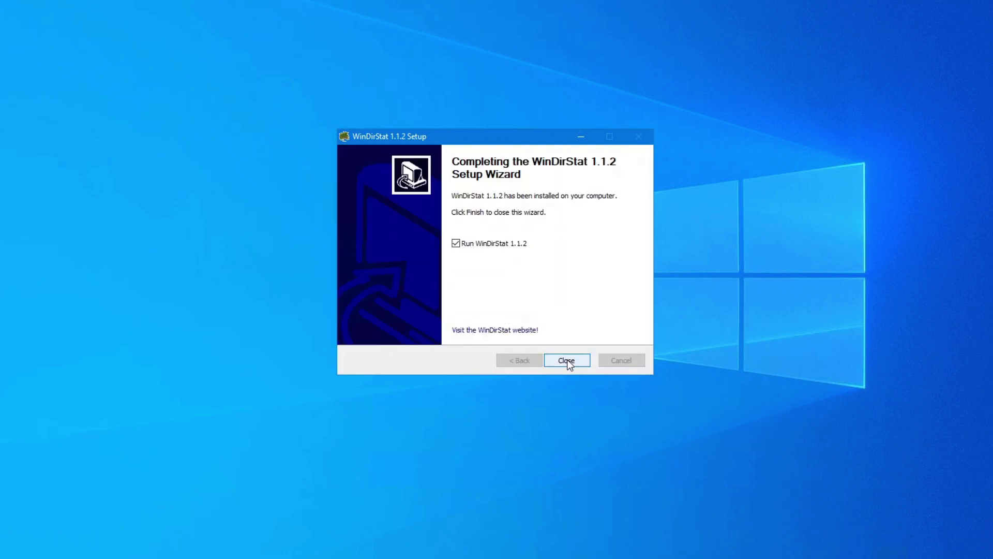
left_click(576, 365)
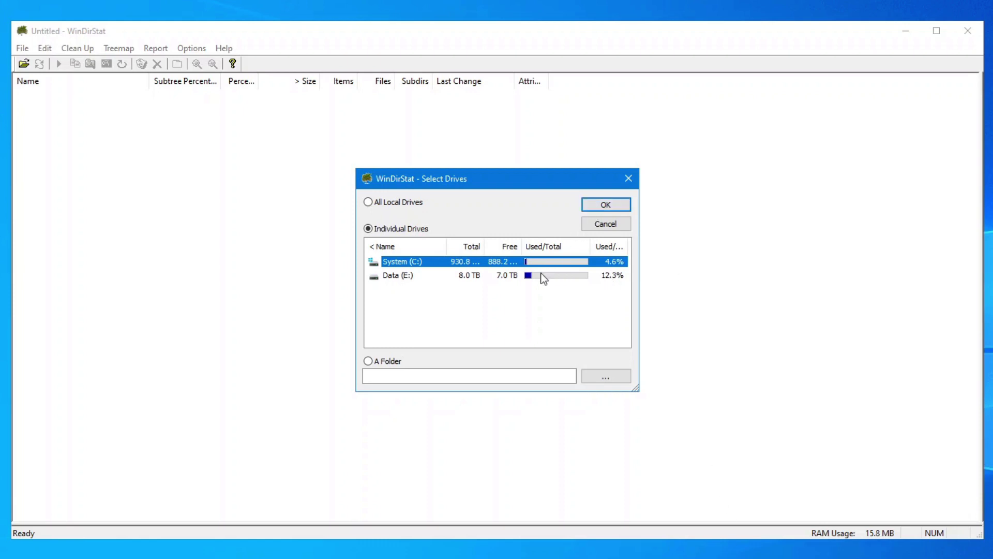
Select only the System (C:) drive under Individual Drives and scan it
left_click(507, 275, "ctrl")
left_click(506, 265, "ctrl")
left_click(507, 275, "ctrl")
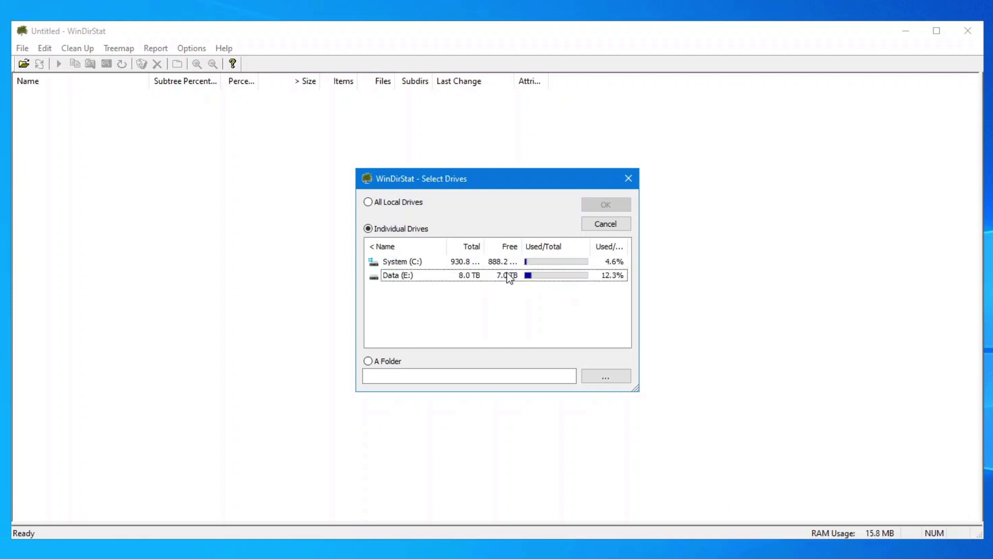
left_click(507, 266, "ctrl")
left_click(599, 205)
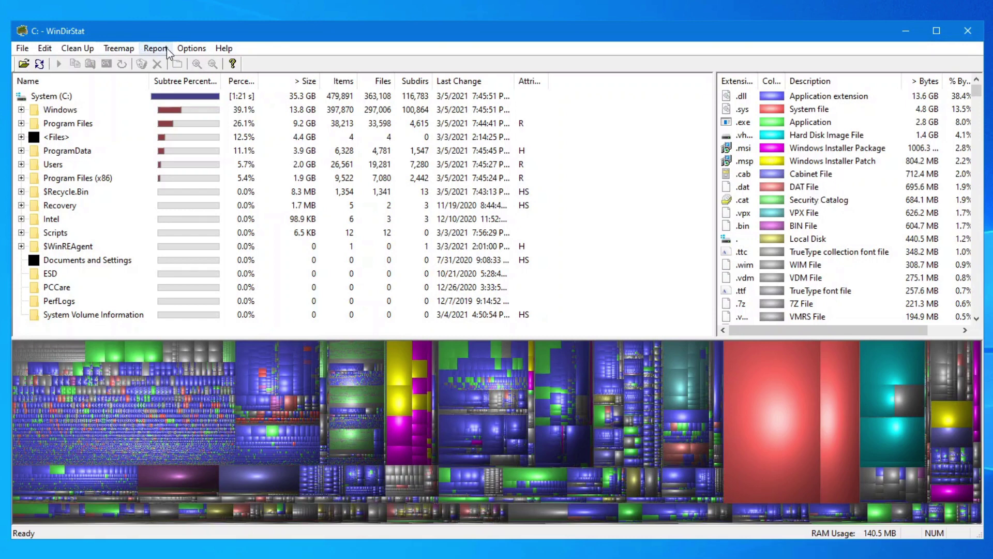
Hide the file types list and the treemap so only the directory list is shown
left_click(191, 49)
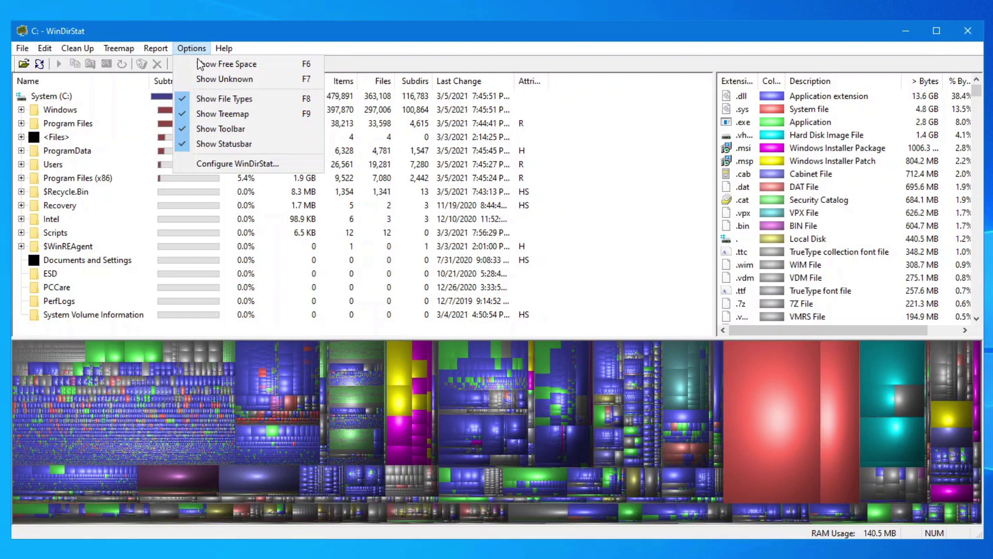
left_click(225, 98)
left_click(195, 49)
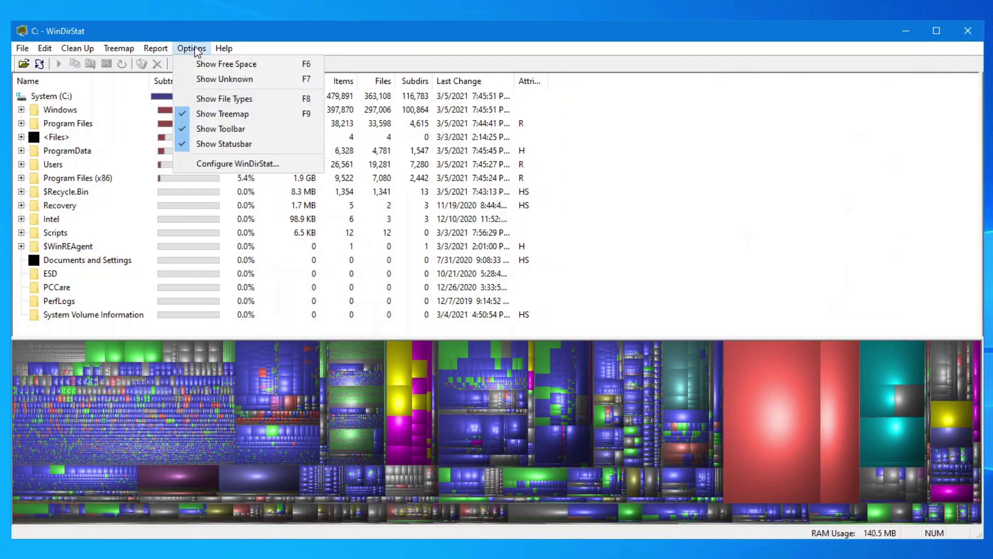
left_click(218, 114)
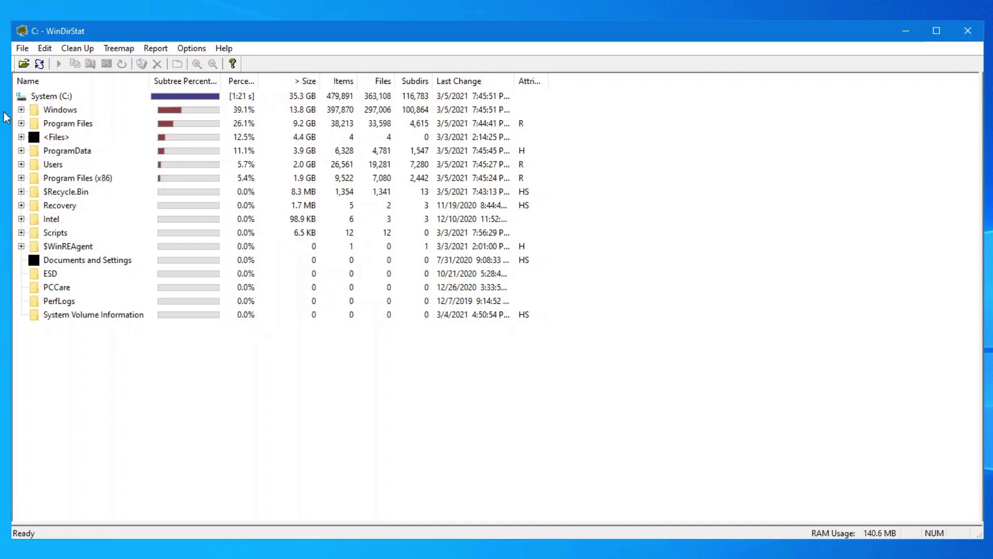
Expand the Windows folder to examine its subfolder sizes, and collapse it again
left_click(22, 110)
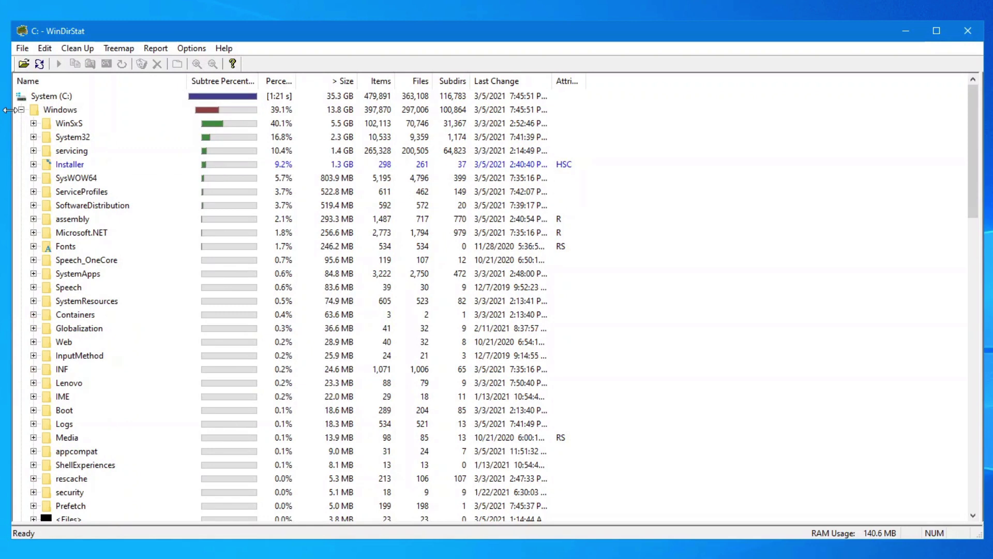
left_click(25, 113)
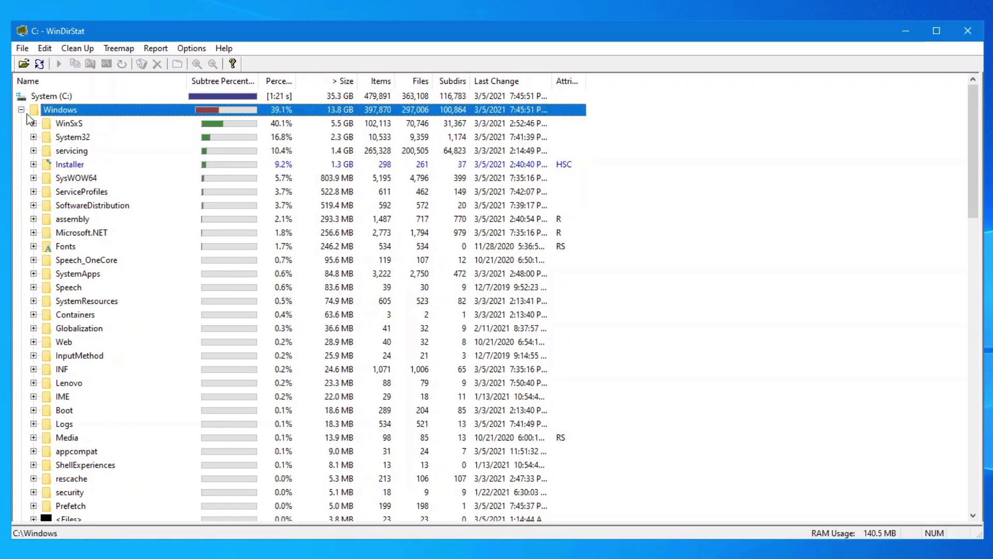
left_click(22, 109)
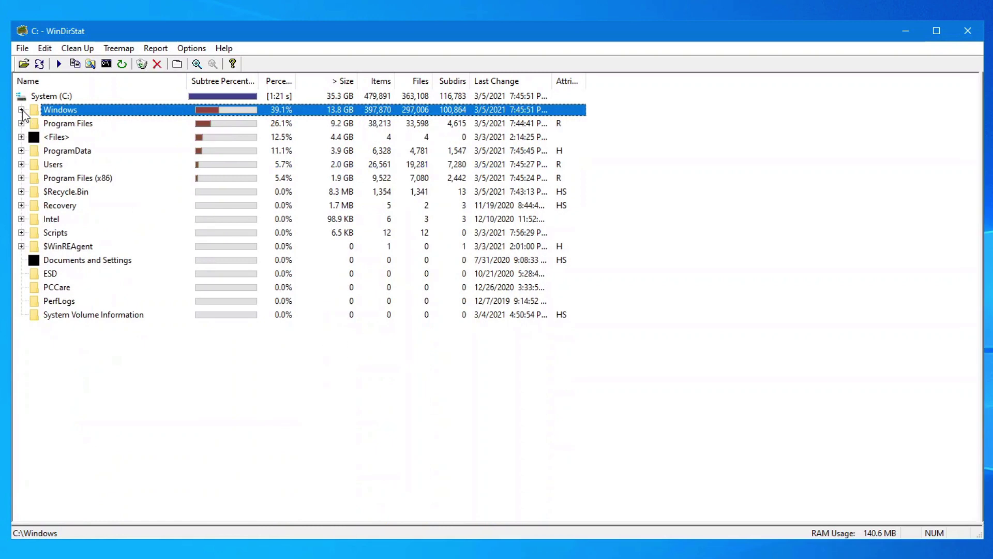
Expand the Users folder and select the largest user profile folder
left_click(21, 164)
left_click(31, 180)
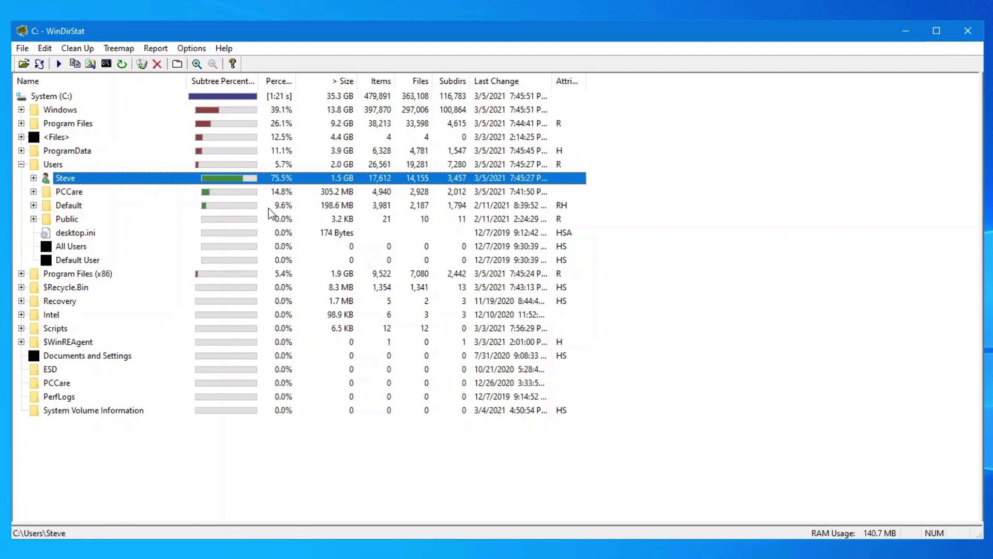
Drill down through PCCare, AppData, Local and Microsoft to examine their subfolder sizes, and collapse the Users folder
left_click(34, 192)
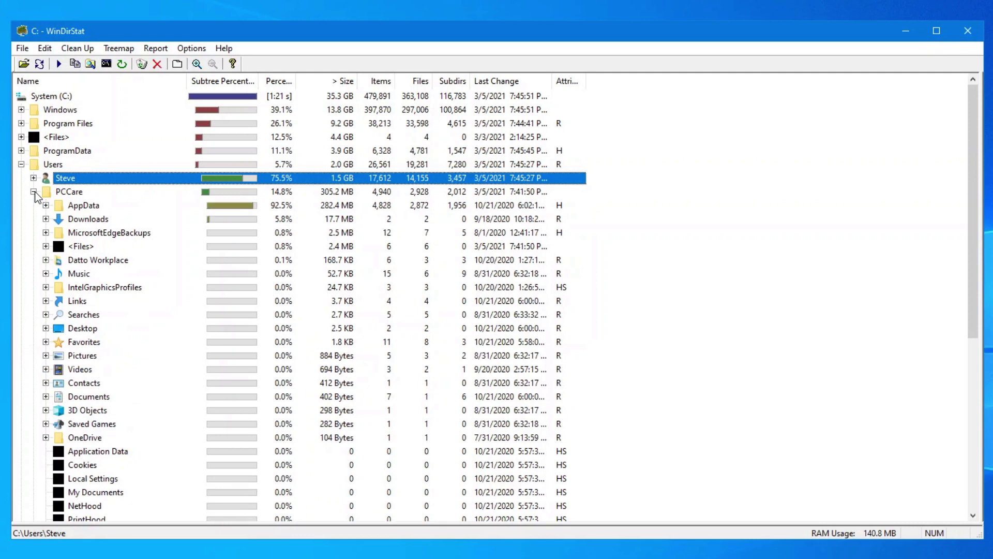
left_click(46, 205)
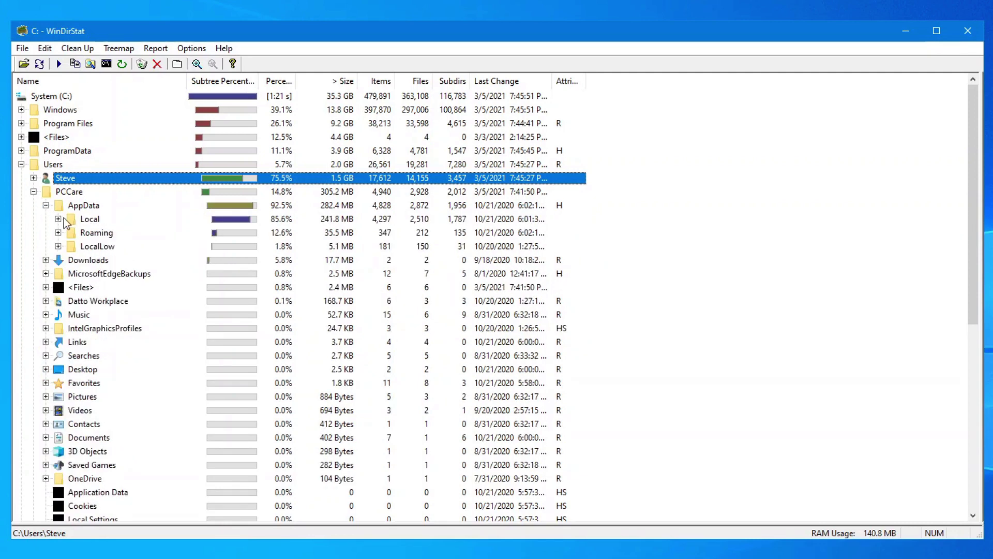
left_click(59, 219)
left_click(75, 233)
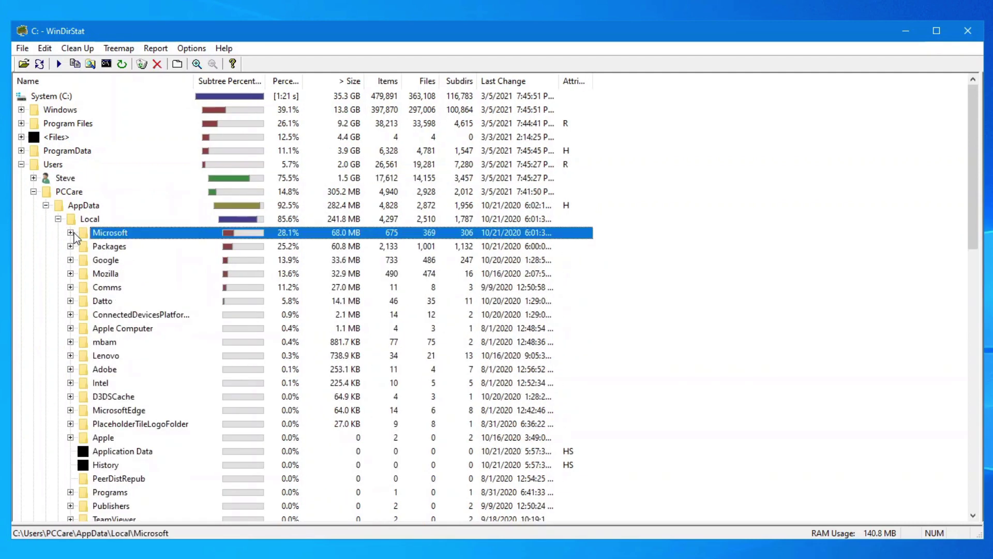
left_click(71, 233)
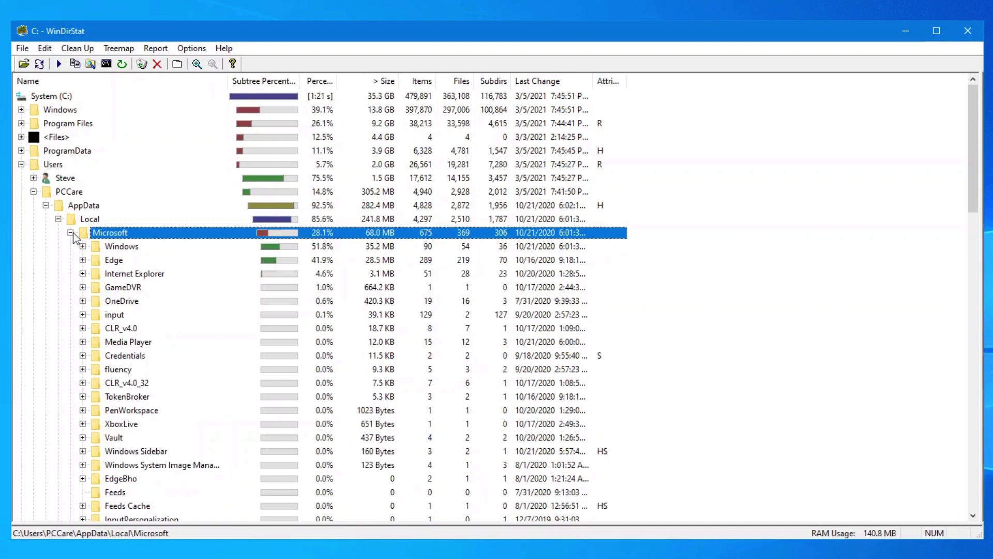
left_click(25, 166)
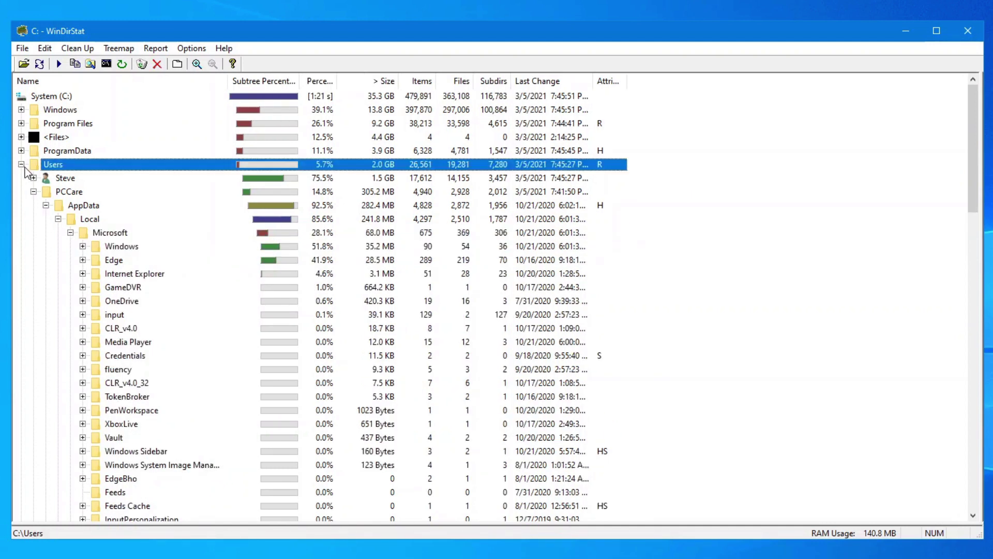
left_click(22, 165)
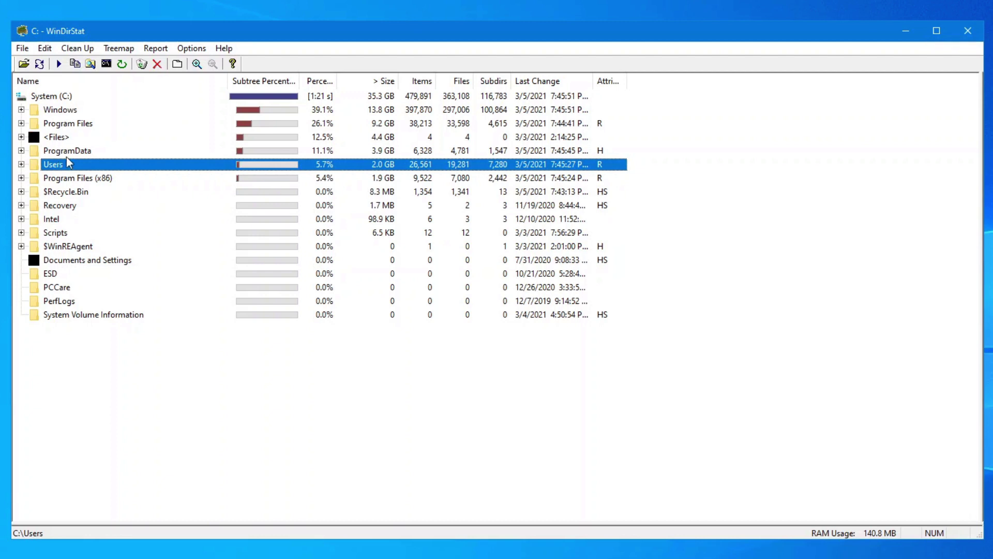
Expand the Users folder, the largest user profile and its Pictures folder down to the individual files in <Files>
left_click(22, 164)
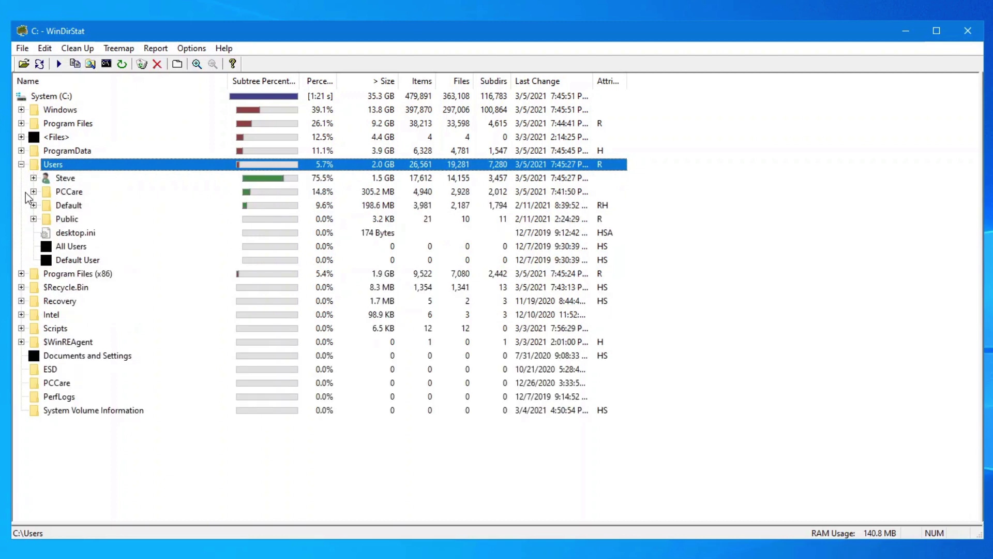
left_click(33, 178)
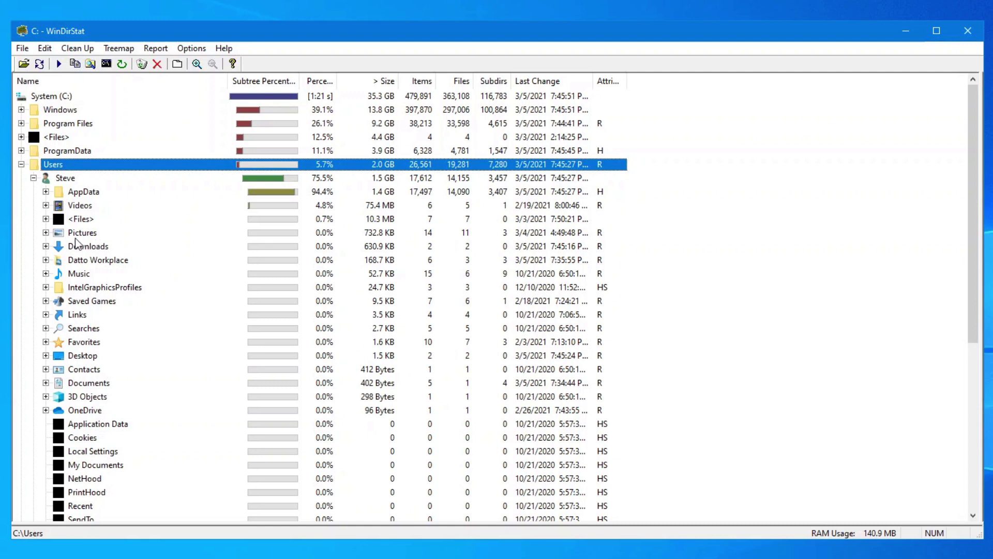
left_click(46, 232)
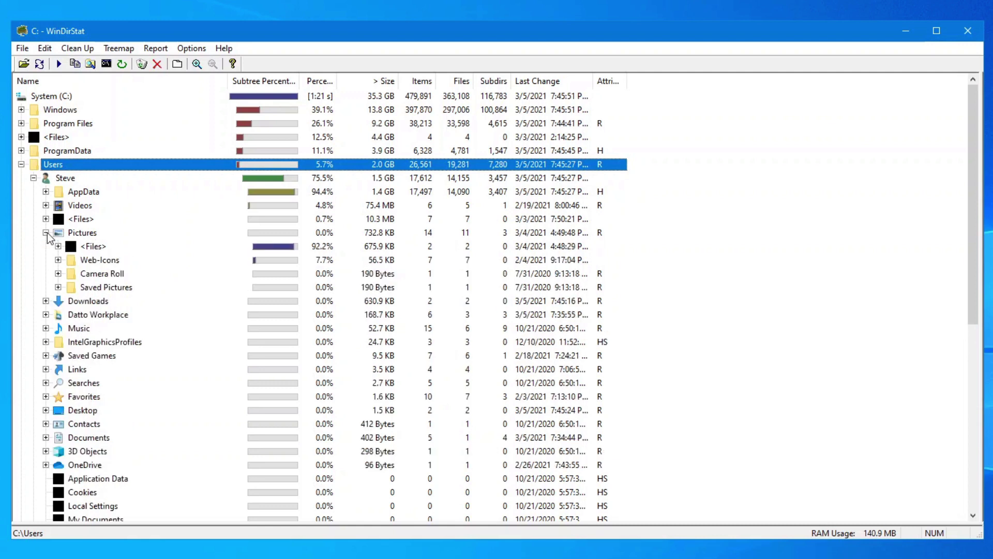
double_click(89, 247)
Permanently delete CachedImage_1920_1080_POS4.jpg from the Pictures folder, bypassing the Recycle Bin, and collapse the Users folder
right_click(139, 261)
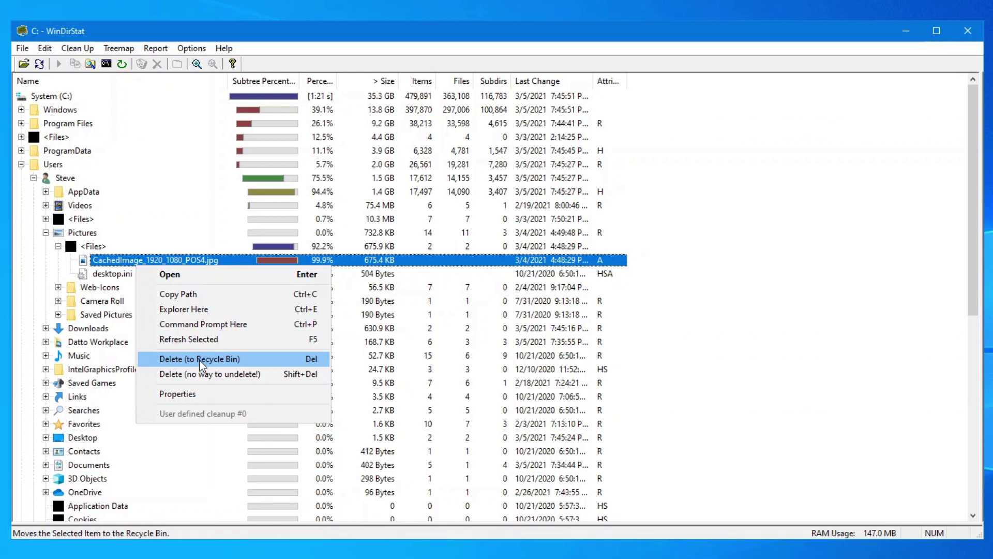
left_click(205, 374)
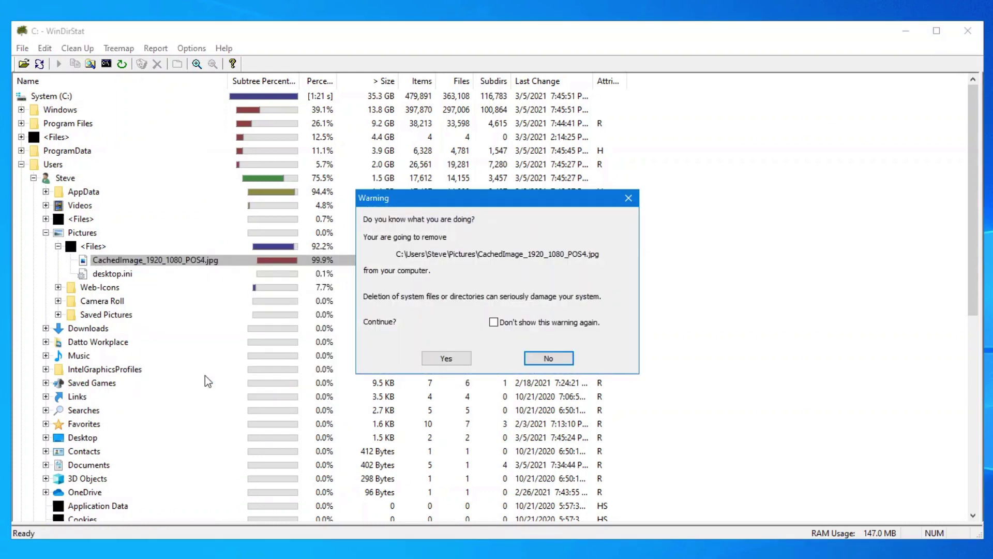
left_click(446, 358)
left_click(657, 386)
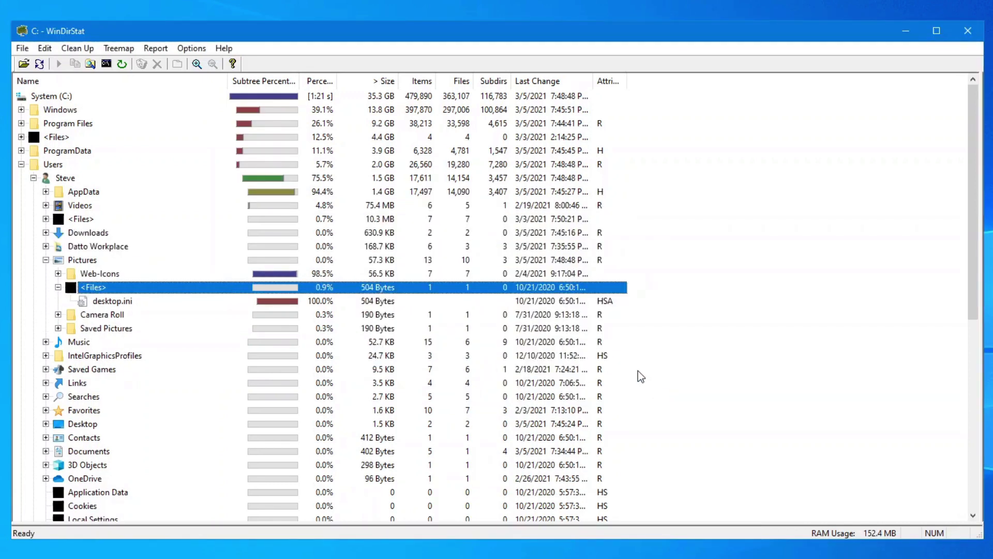
left_click(21, 165)
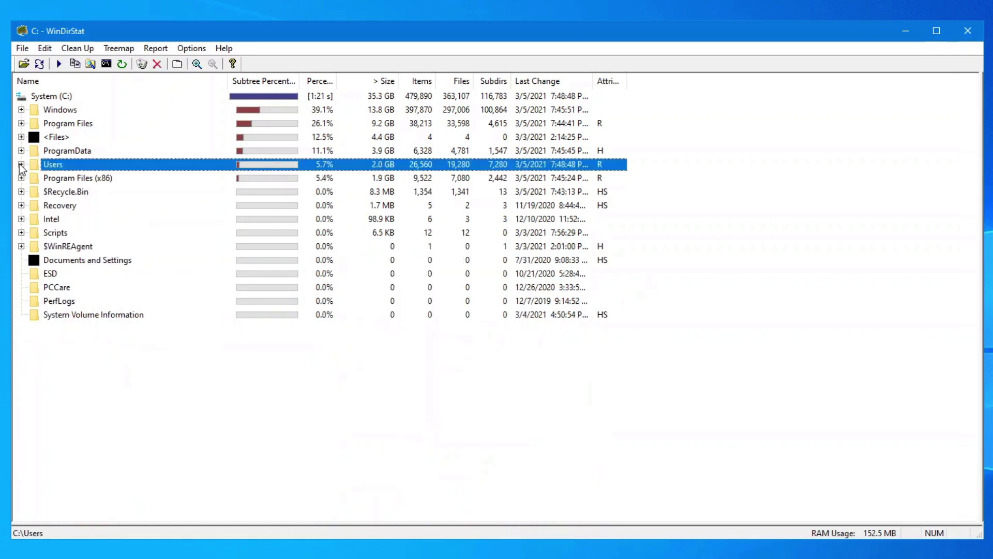